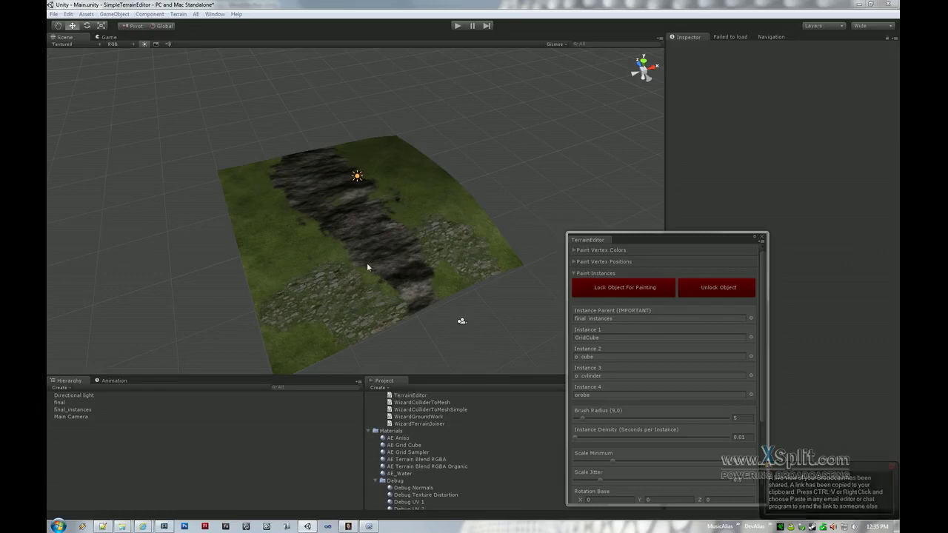
Lock the terrain 'final', paint a test batch of instances on it, then unlock it
click(335, 255)
click(595, 291)
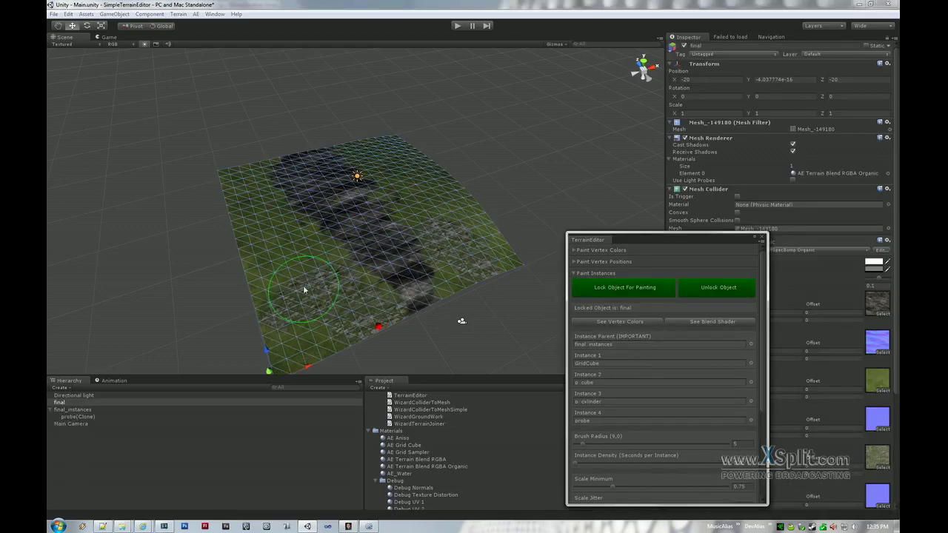
mouse_move(303, 285)
mouse_down()
mouse_move(341, 310)
mouse_move(326, 326)
mouse_move(324, 305)
mouse_move(286, 271)
mouse_move(292, 252)
mouse_move(272, 180)
mouse_move(308, 178)
mouse_move(367, 262)
mouse_move(417, 271)
mouse_move(445, 229)
mouse_move(399, 173)
mouse_move(375, 163)
mouse_move(426, 222)
mouse_move(336, 178)
mouse_move(461, 269)
mouse_up()
click(716, 289)
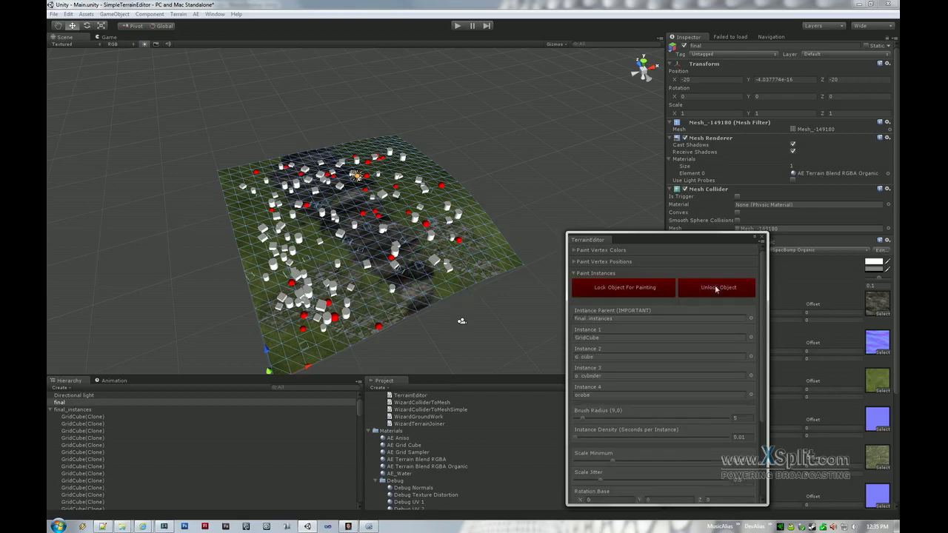
Delete all the painted test clones from the hierarchy
click(88, 417)
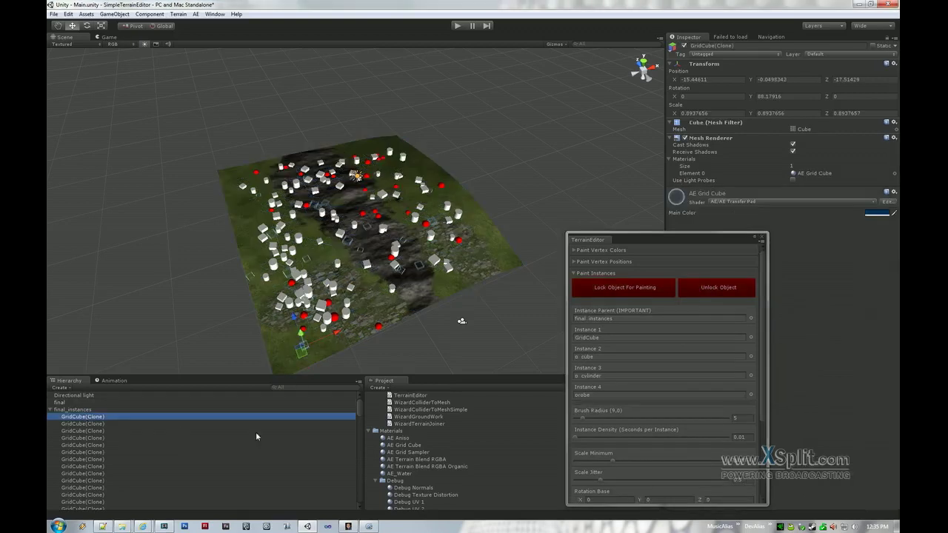
drag(361, 412, 367, 499)
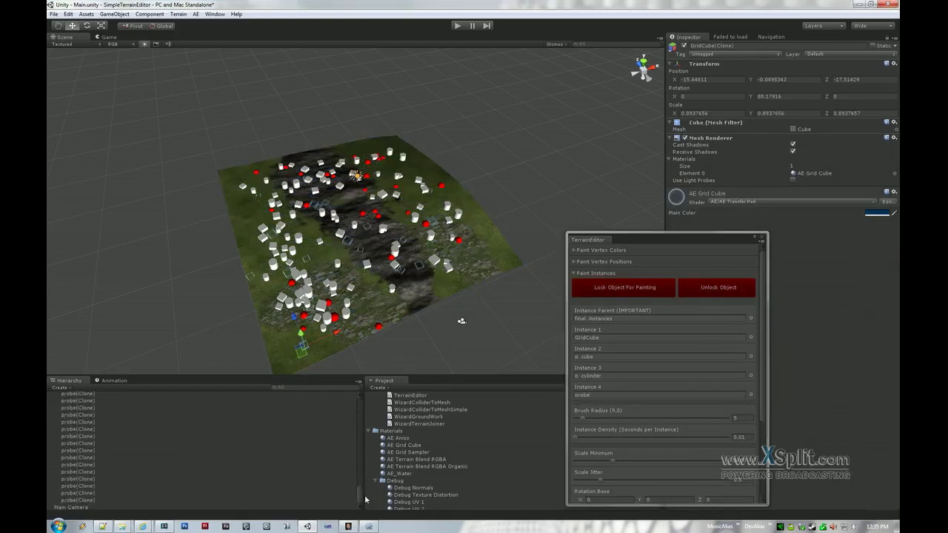
shift+click(89, 501)
key(Delete)
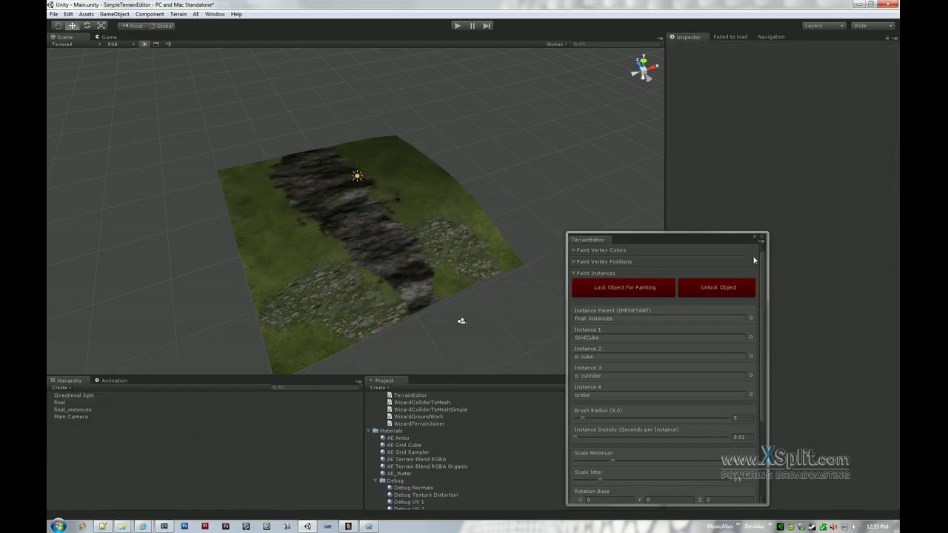
Reopen the editor from AE > Terrain Editor 1.0 and expand Paint Instances
click(762, 239)
click(195, 14)
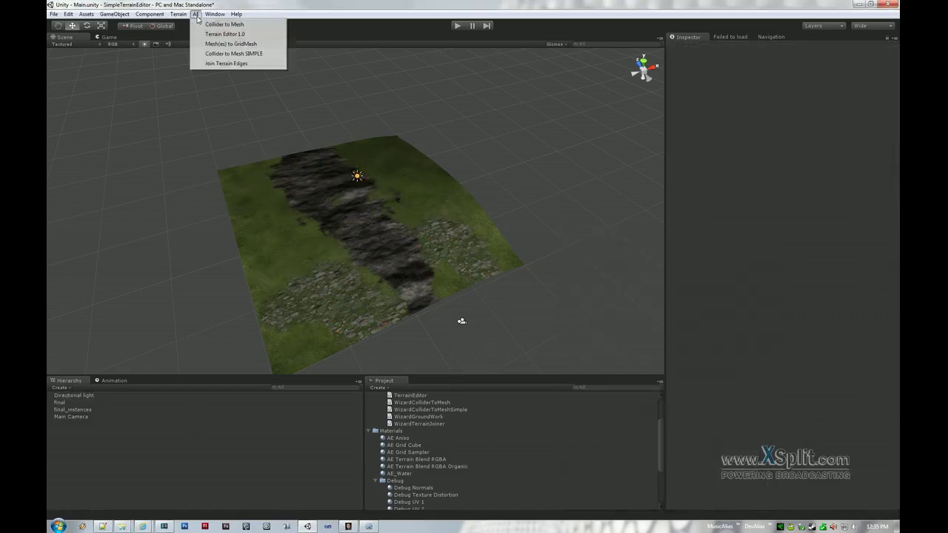
click(212, 35)
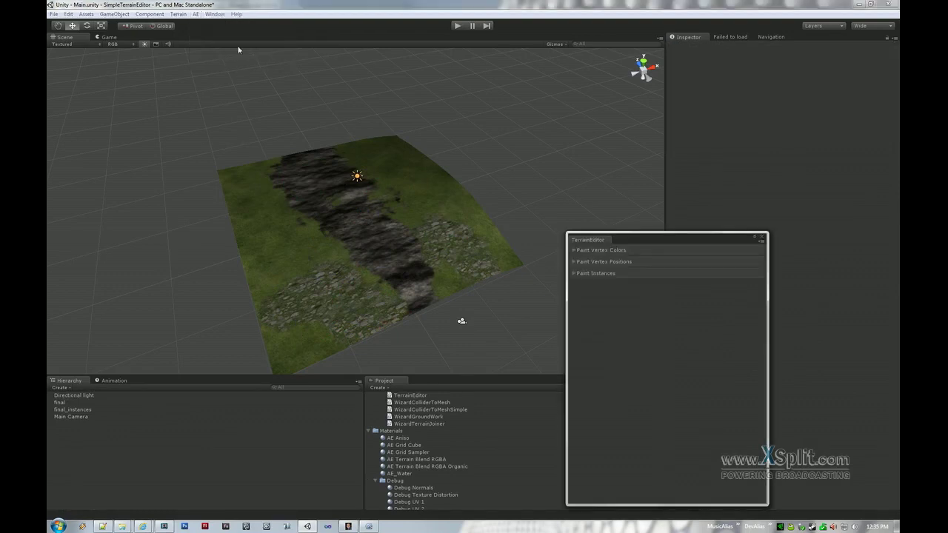
click(575, 274)
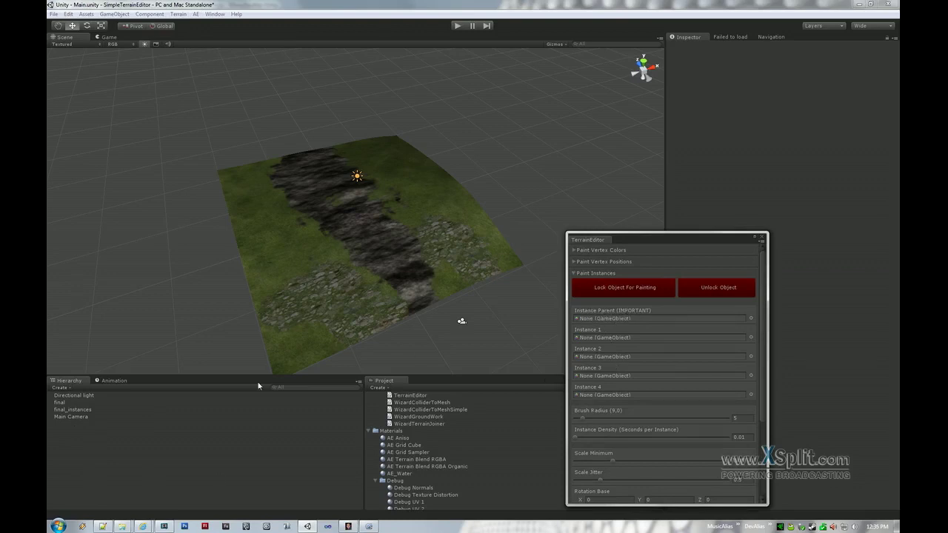
Assign final_instances from the scene as the Terrain Editor's Instance Parent
click(76, 412)
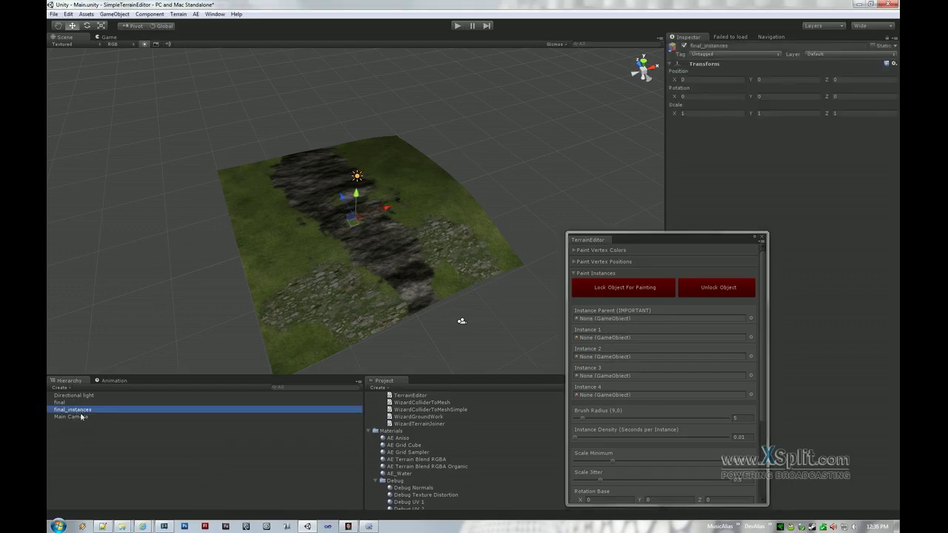
click(67, 404)
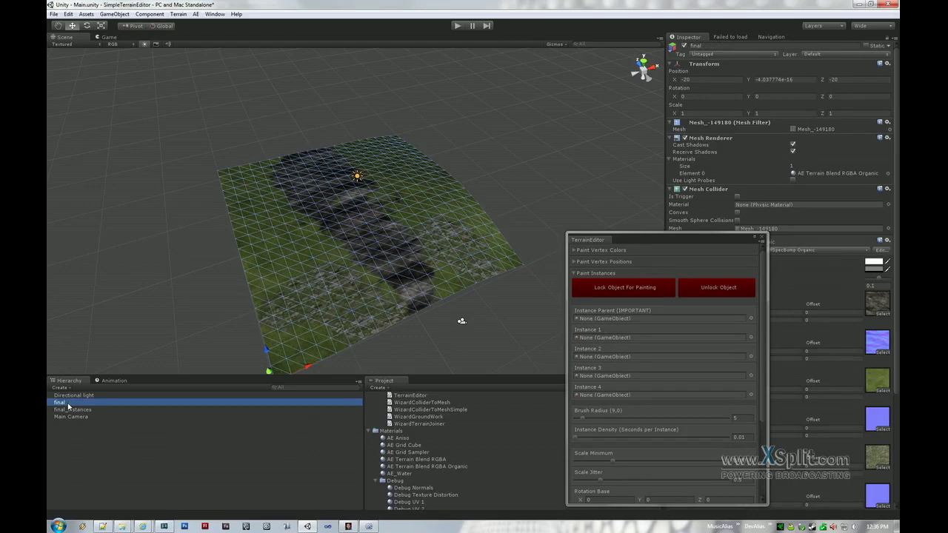
click(74, 411)
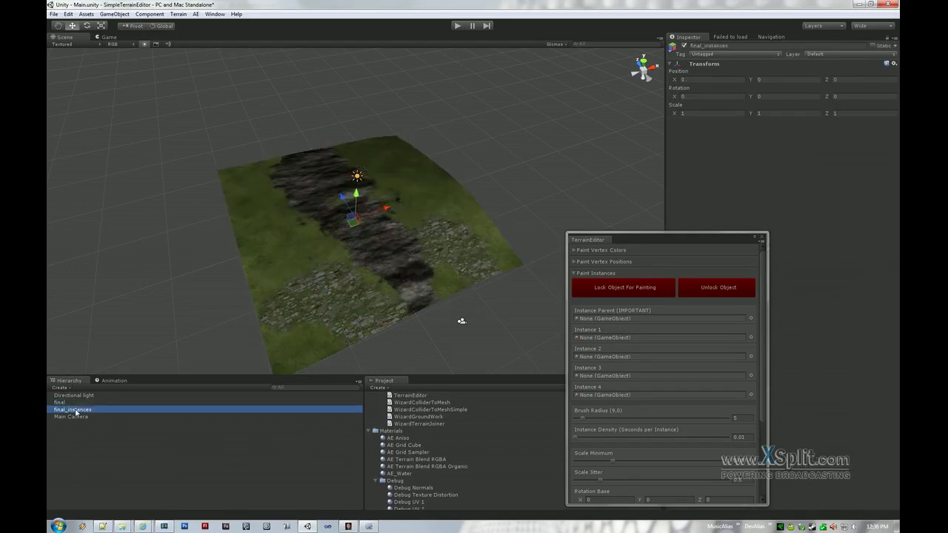
click(750, 317)
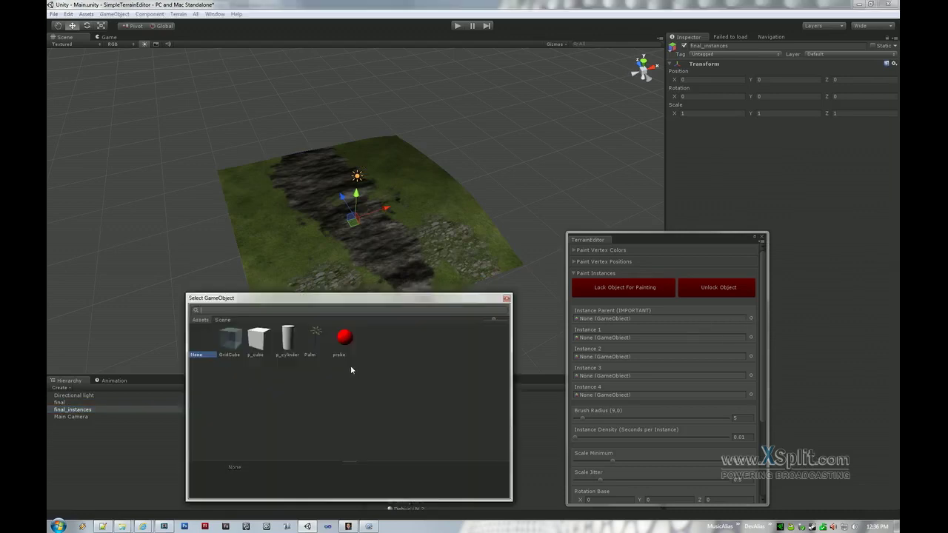
click(223, 321)
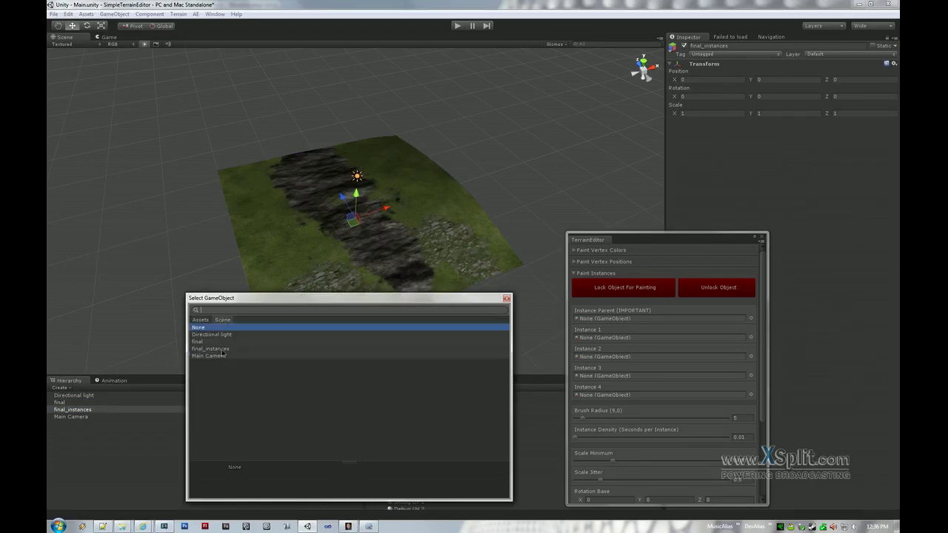
click(222, 350)
double_click(222, 352)
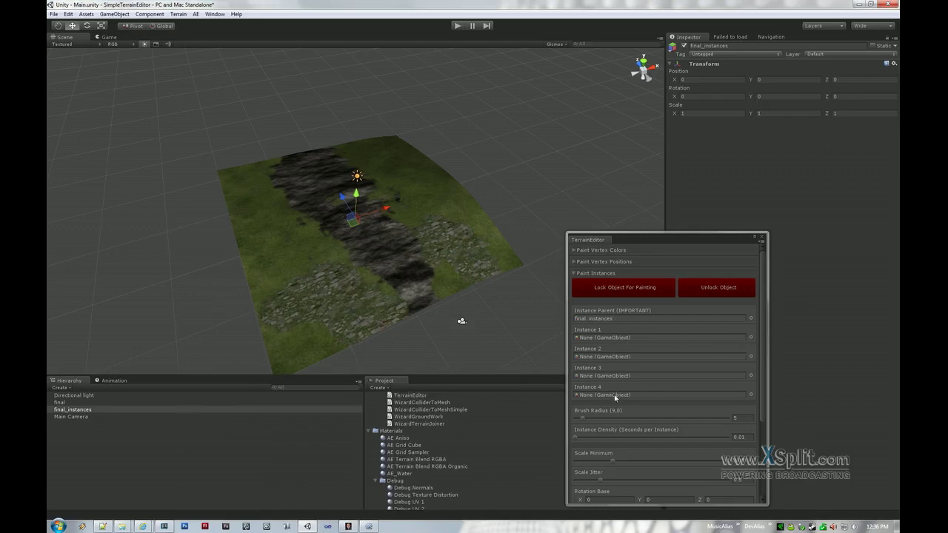
Fill Instances 1–4 with GridCube, p_cube, p_cylinder and probe respectively
click(752, 338)
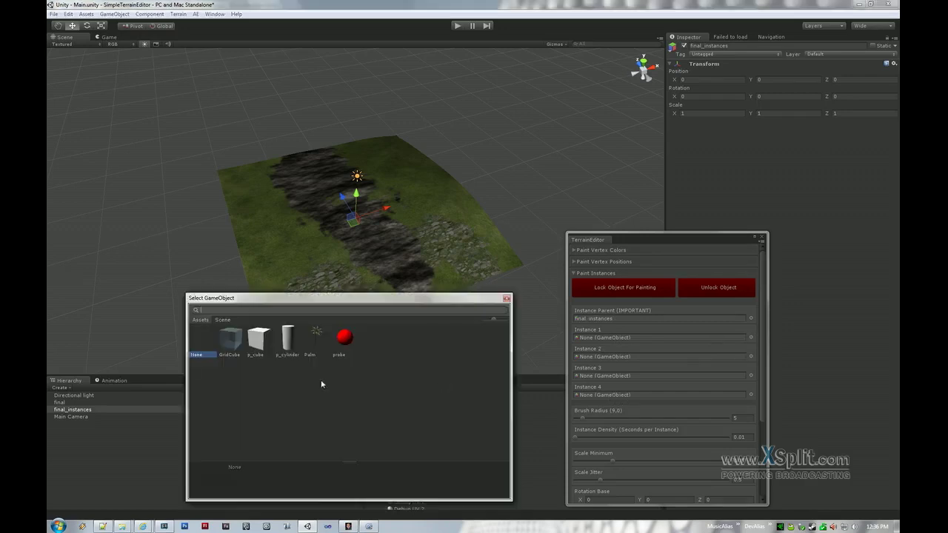
double_click(230, 354)
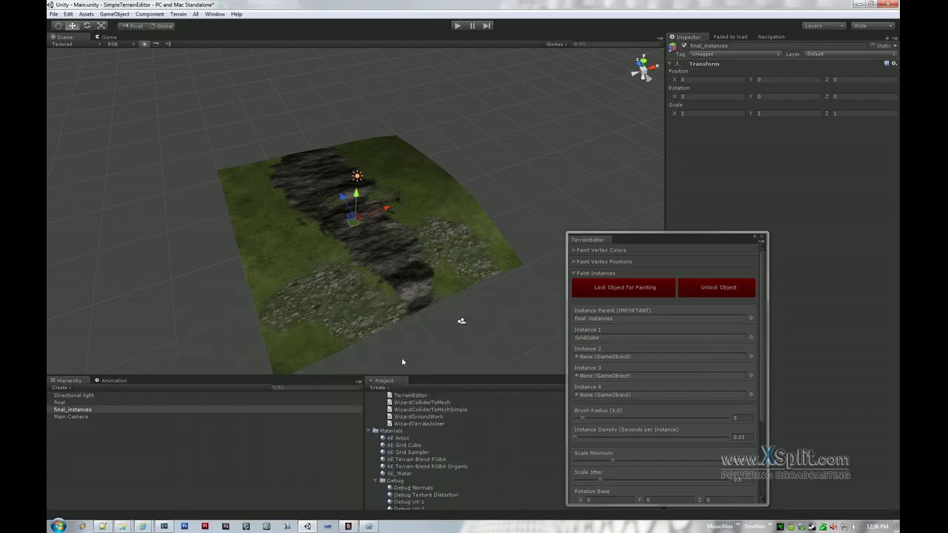
click(751, 356)
double_click(289, 350)
click(751, 376)
double_click(289, 345)
click(751, 395)
double_click(289, 348)
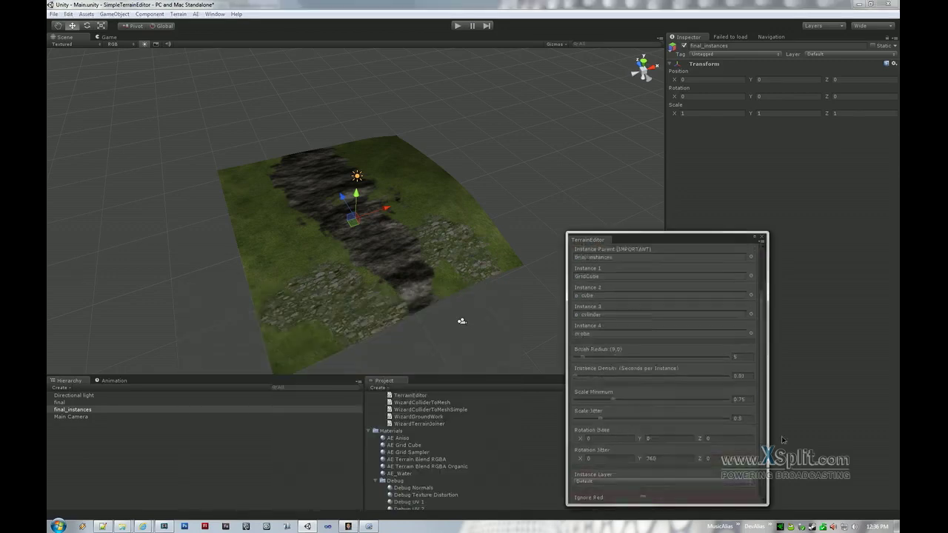
Set the Terrain Editor's Brush Radius value to 10
scroll(762, 401, down, 1)
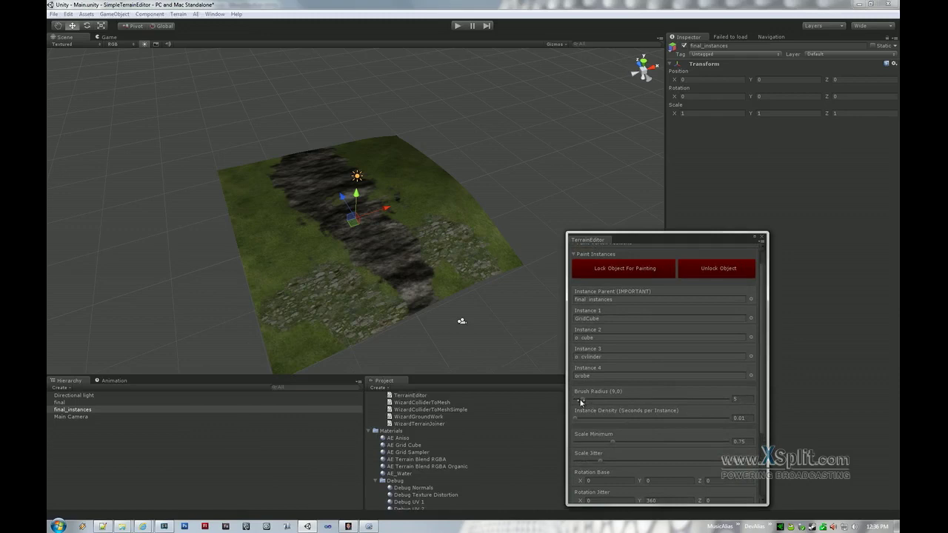
drag(581, 402, 735, 404)
click(744, 399)
text(10)
scroll(764, 374, down, 4)
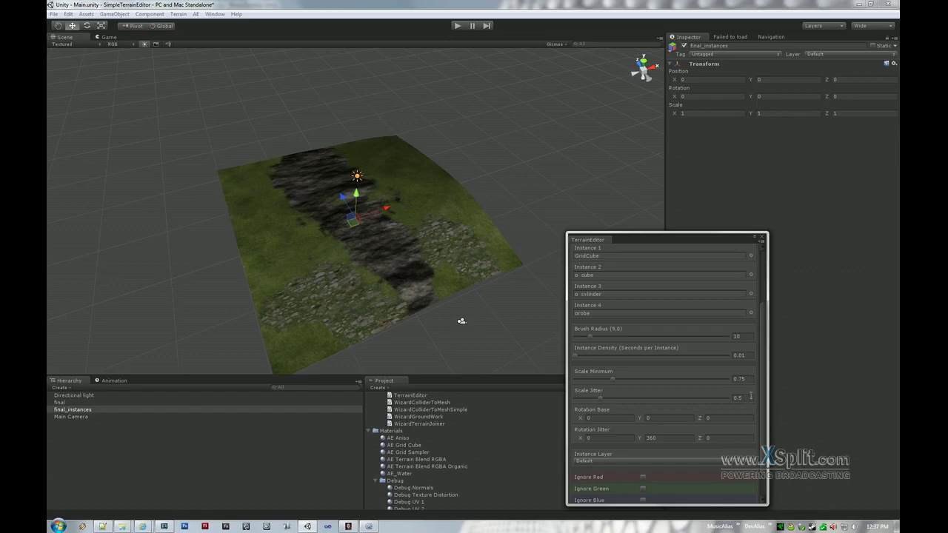
scroll(595, 382, down, 2)
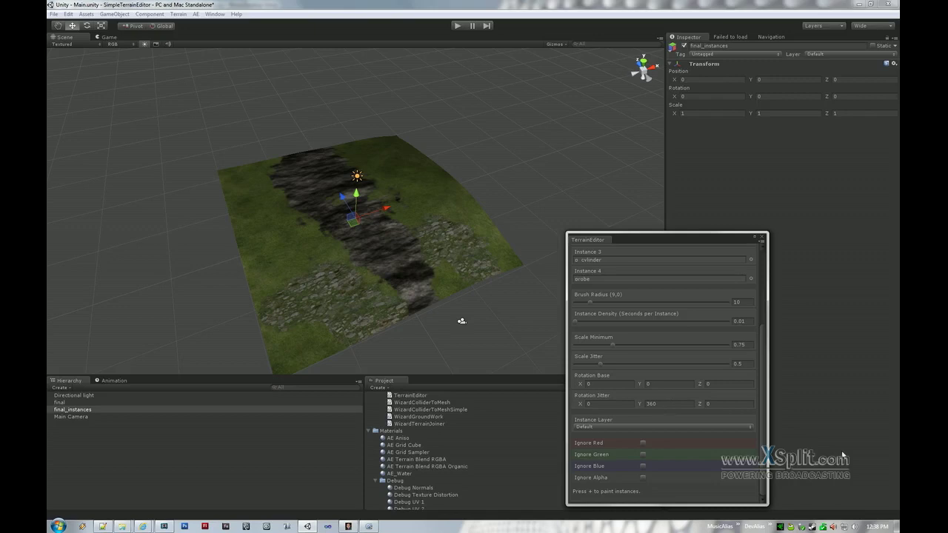
click(752, 428)
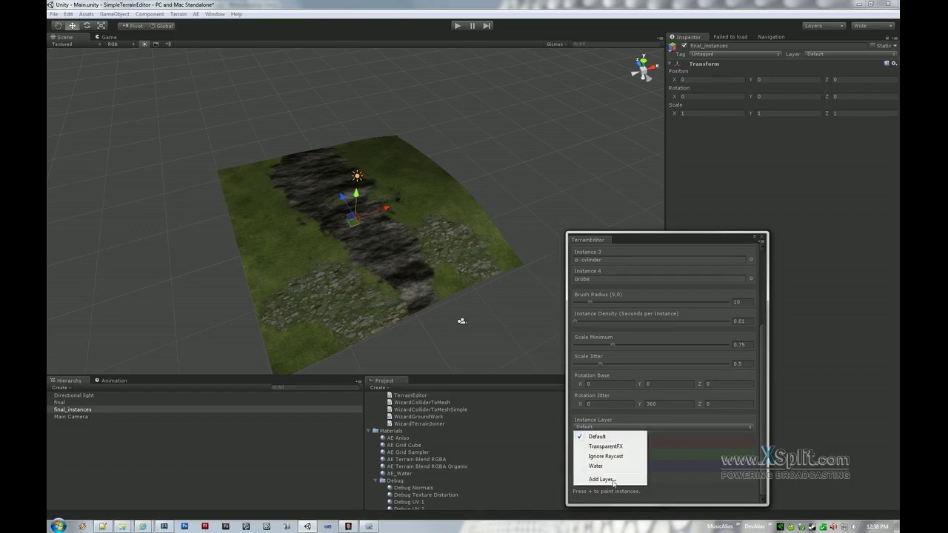
click(768, 433)
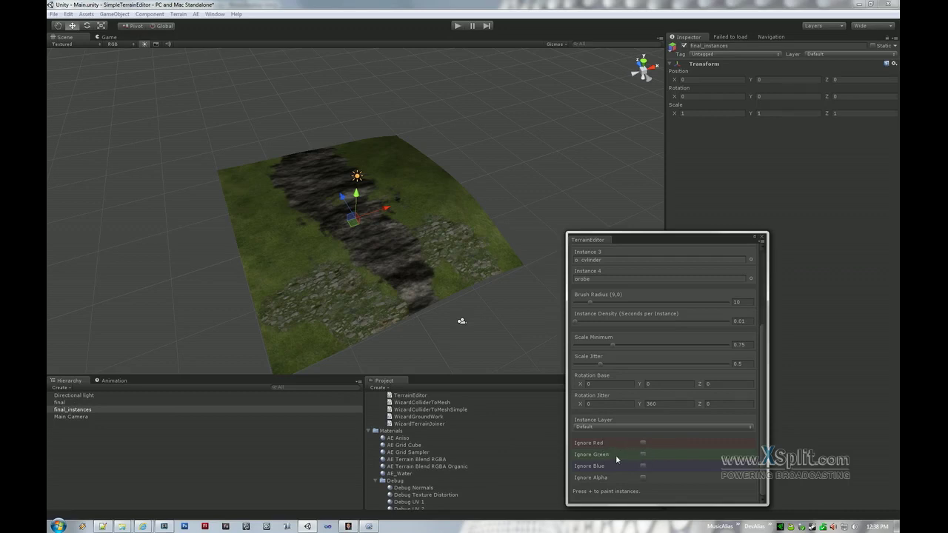
click(414, 503)
scroll(418, 501, down, 2)
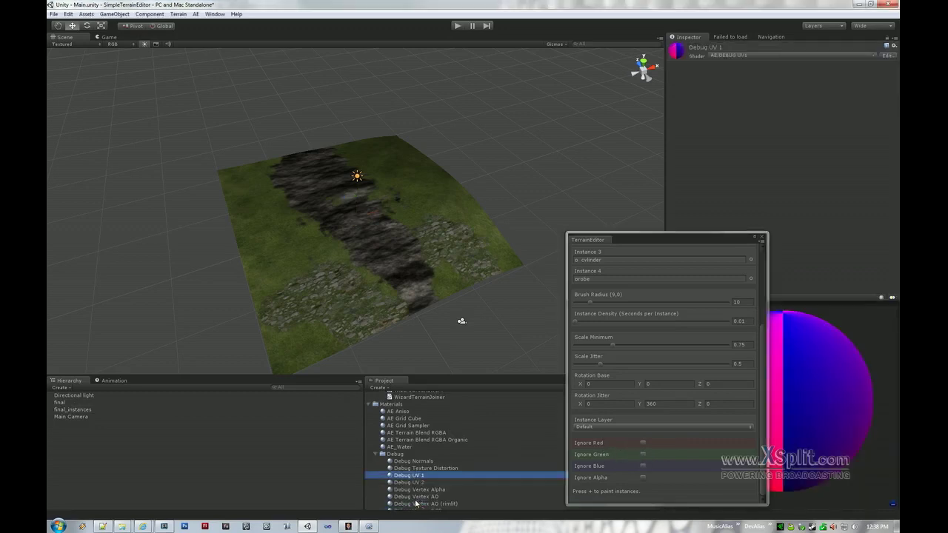
scroll(420, 497, down, 2)
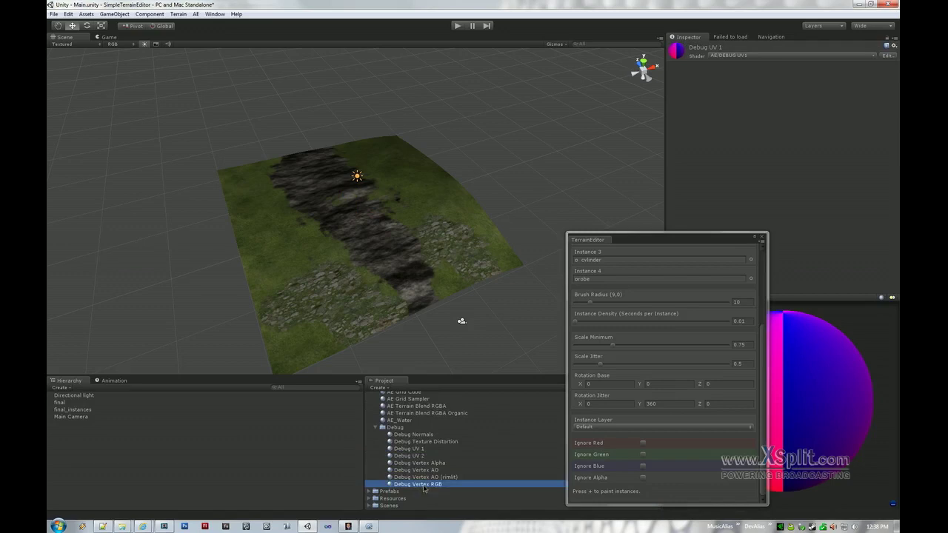
drag(409, 448, 299, 199)
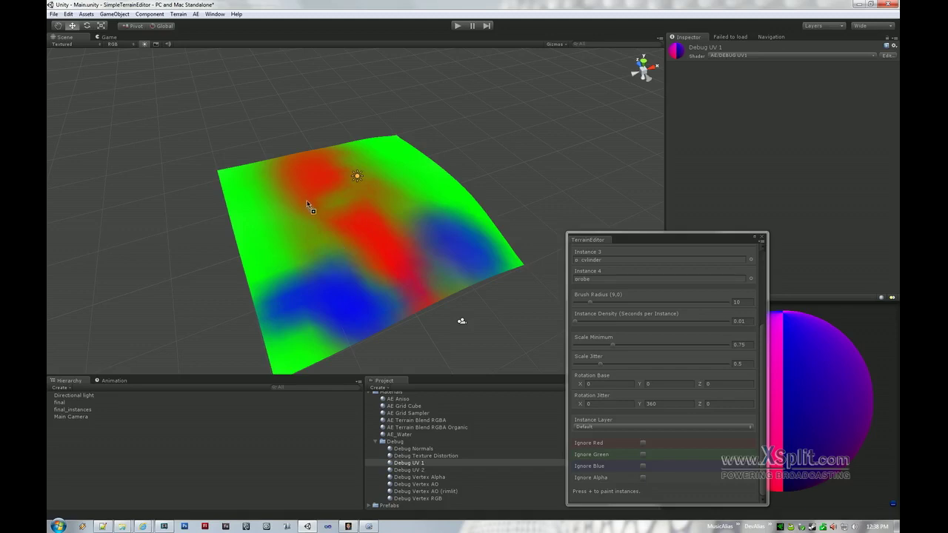
drag(307, 200, 332, 215)
mouse_move(345, 195)
mouse_down()
mouse_move(434, 299)
mouse_move(447, 330)
mouse_move(339, 203)
mouse_up()
drag(340, 198, 522, 215)
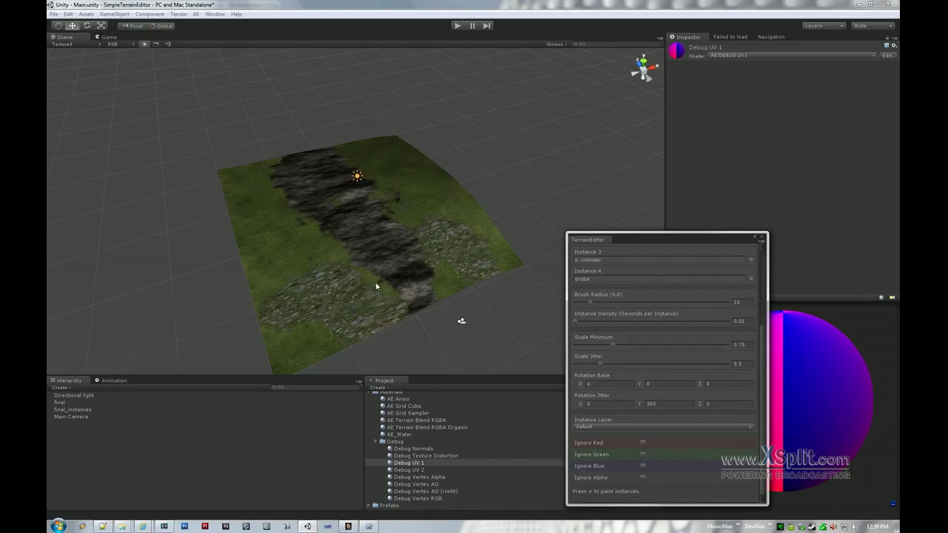
mouse_move(764, 368)
mouse_down()
mouse_move(765, 285)
mouse_move(768, 367)
mouse_up()
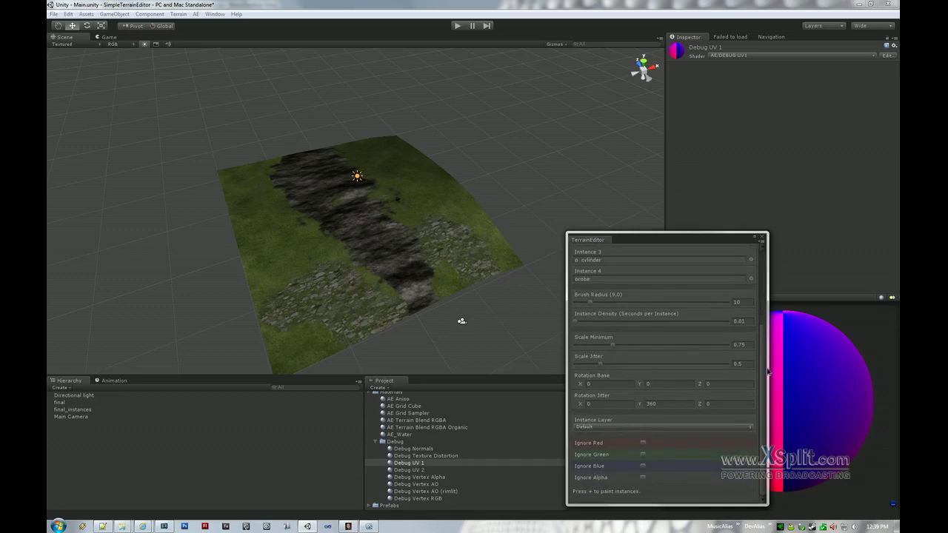
Select the terrain 'final' and enable Ignore Red and Ignore Blue
click(402, 299)
click(642, 443)
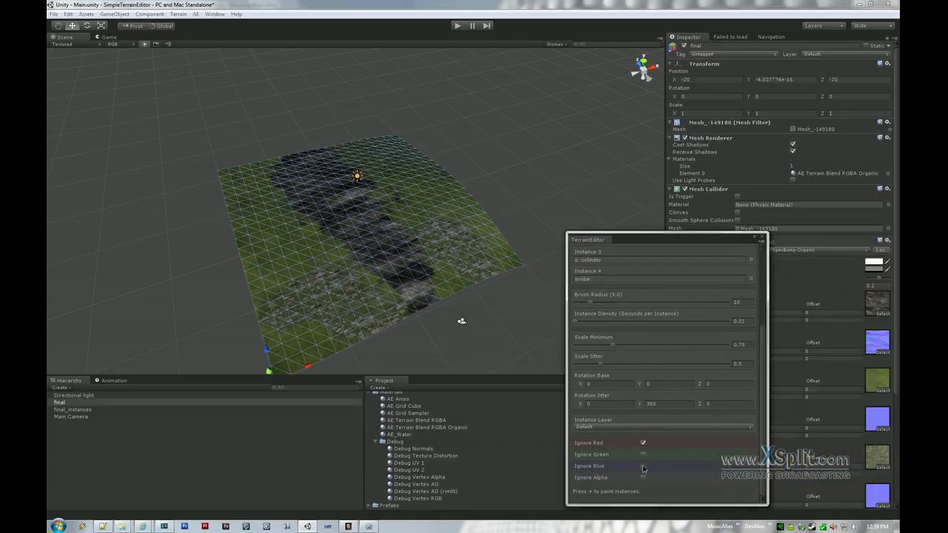
click(643, 466)
drag(764, 432, 765, 319)
Lock the terrain and paint instances across its left side
click(621, 287)
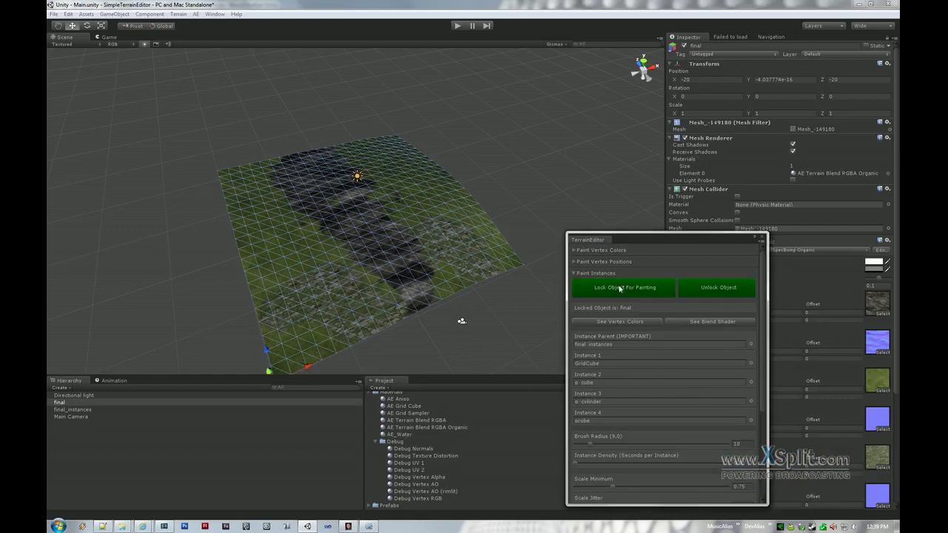
click(296, 261)
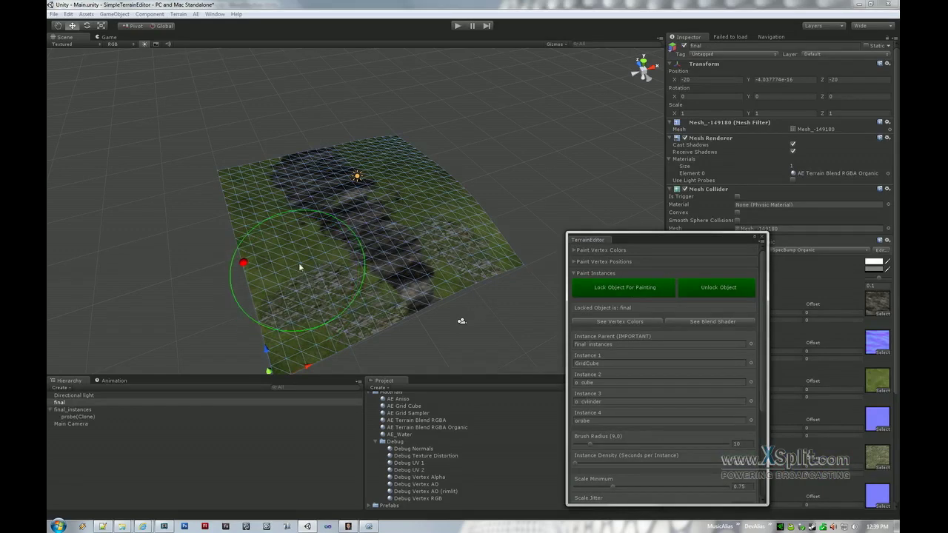
mouse_move(301, 251)
mouse_down()
mouse_move(271, 266)
mouse_move(264, 212)
mouse_move(286, 180)
mouse_move(317, 172)
mouse_move(399, 268)
mouse_move(342, 320)
mouse_move(454, 326)
mouse_move(381, 212)
mouse_move(361, 199)
mouse_move(349, 203)
mouse_move(370, 209)
mouse_move(396, 181)
mouse_move(420, 188)
mouse_move(453, 221)
mouse_move(453, 263)
mouse_move(446, 214)
mouse_move(326, 222)
mouse_move(252, 281)
mouse_move(280, 380)
mouse_up()
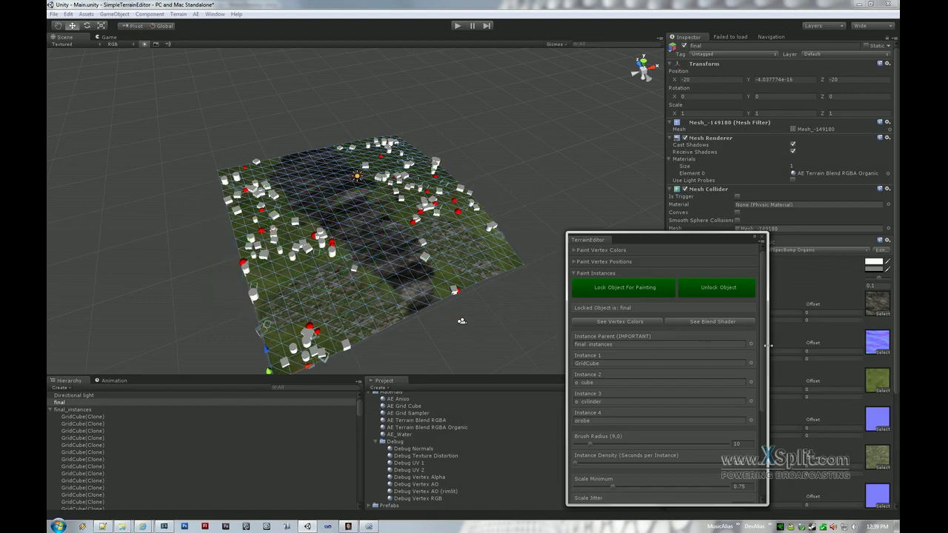
Raise minimum scale to 1.202 and scale jitter to 2.738, test-paint, and enter 0 for Y rotation jitter
scroll(741, 354, down, 5)
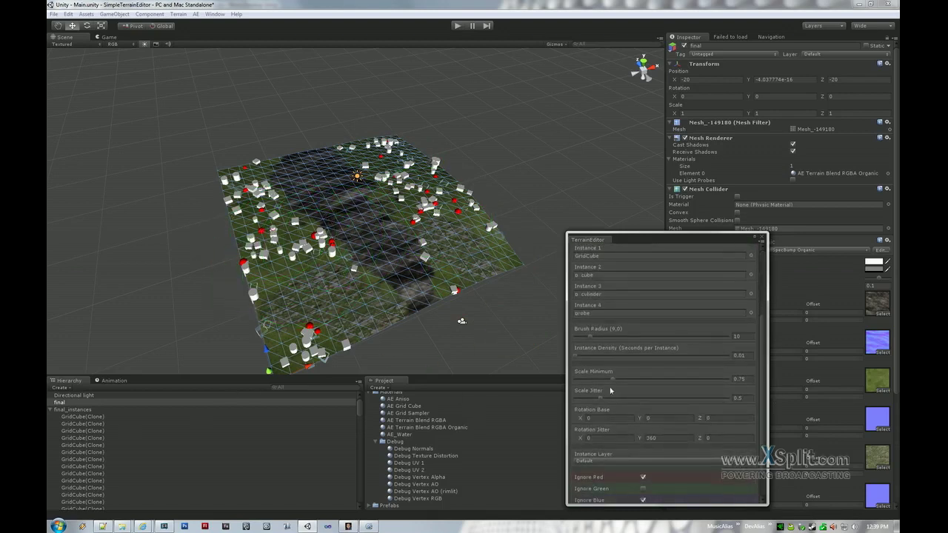
mouse_move(614, 379)
mouse_down()
mouse_move(759, 380)
mouse_move(635, 381)
mouse_move(714, 398)
mouse_up()
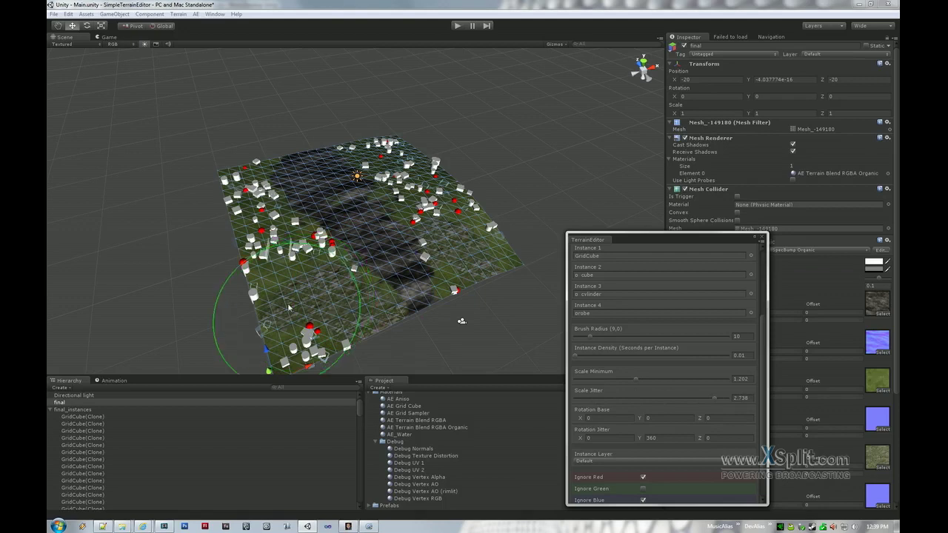
mouse_move(316, 306)
mouse_down()
mouse_move(289, 267)
mouse_move(278, 214)
mouse_move(382, 155)
mouse_move(427, 201)
mouse_move(508, 249)
mouse_up()
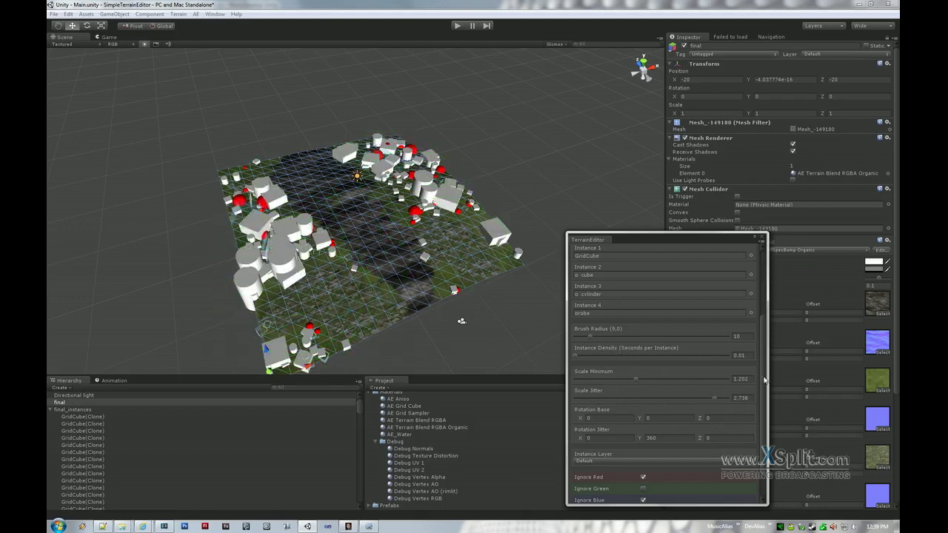
drag(766, 383, 774, 422)
click(652, 404)
text(0)
key(Return)
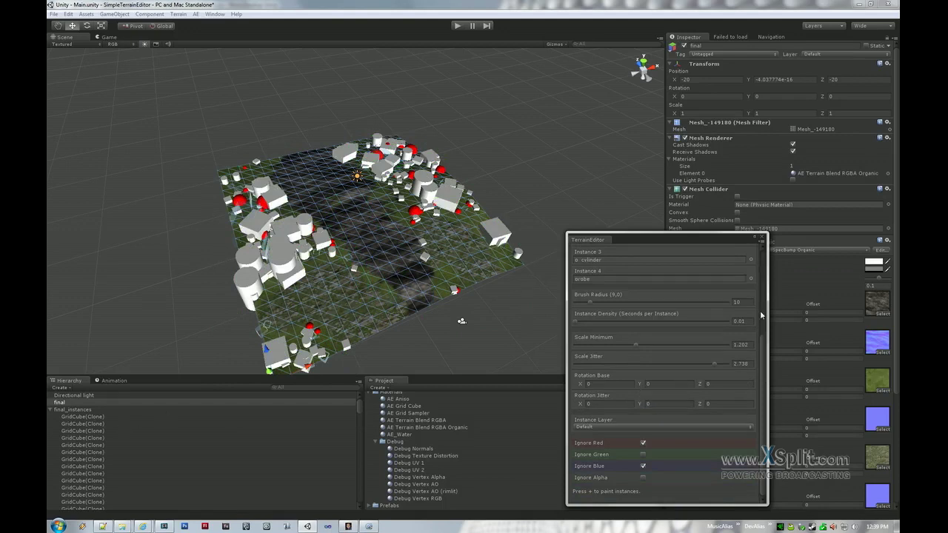
Unlock the terrain and delete every painted clone under final_instances
scroll(762, 317, up, 5)
click(729, 294)
click(85, 416)
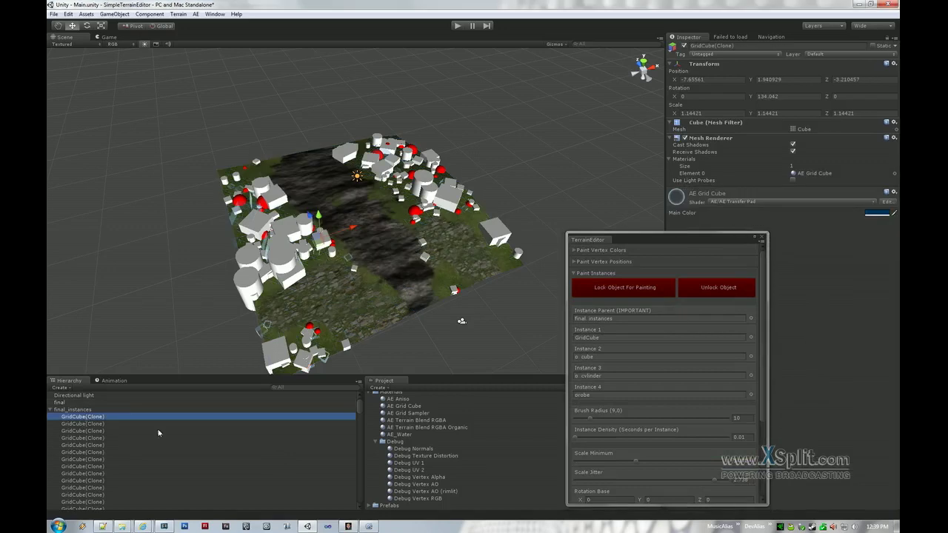
scroll(200, 451, down, 15)
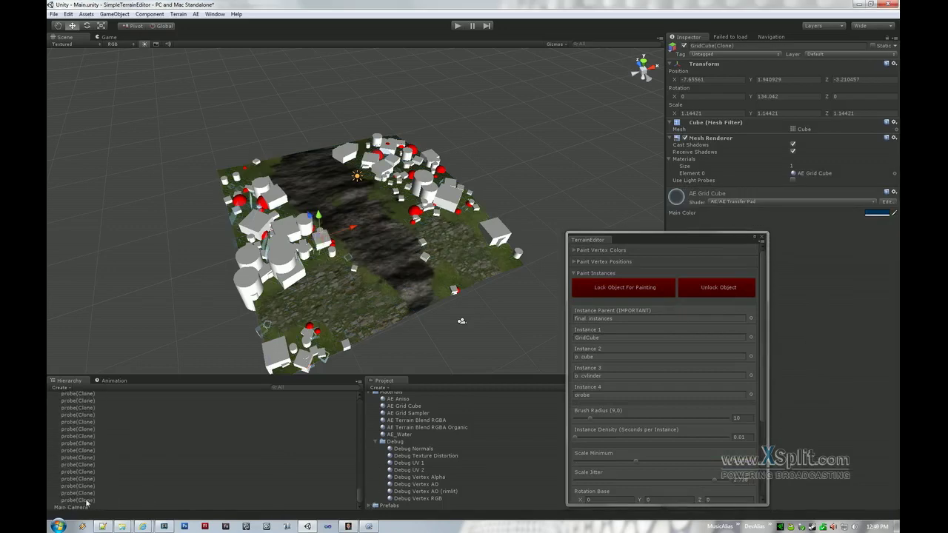
shift+click(85, 501)
key(Delete)
Lock the terrain, brush larger cubes, cylinders and probes across it, then unlock it
click(412, 266)
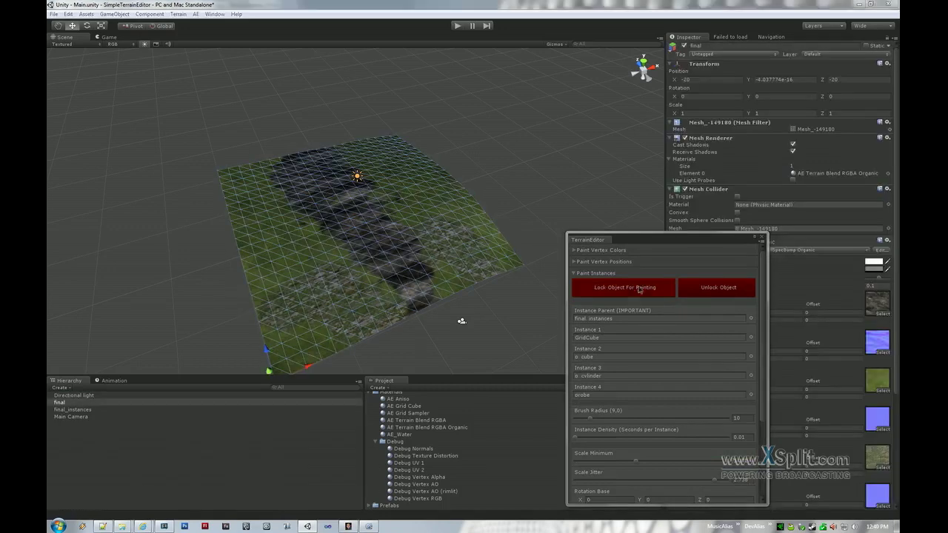
click(307, 303)
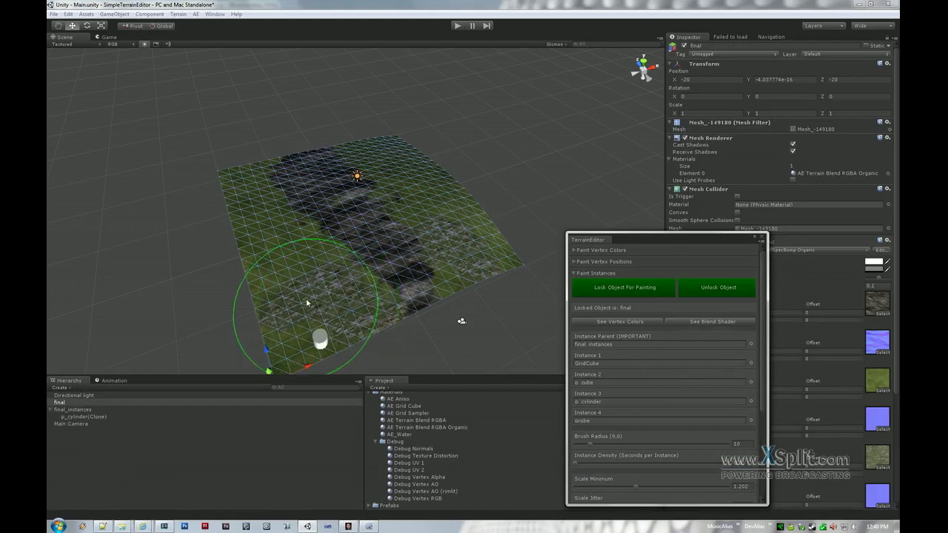
mouse_move(307, 303)
mouse_down()
mouse_move(252, 192)
mouse_move(292, 163)
mouse_move(354, 148)
mouse_move(519, 283)
mouse_up()
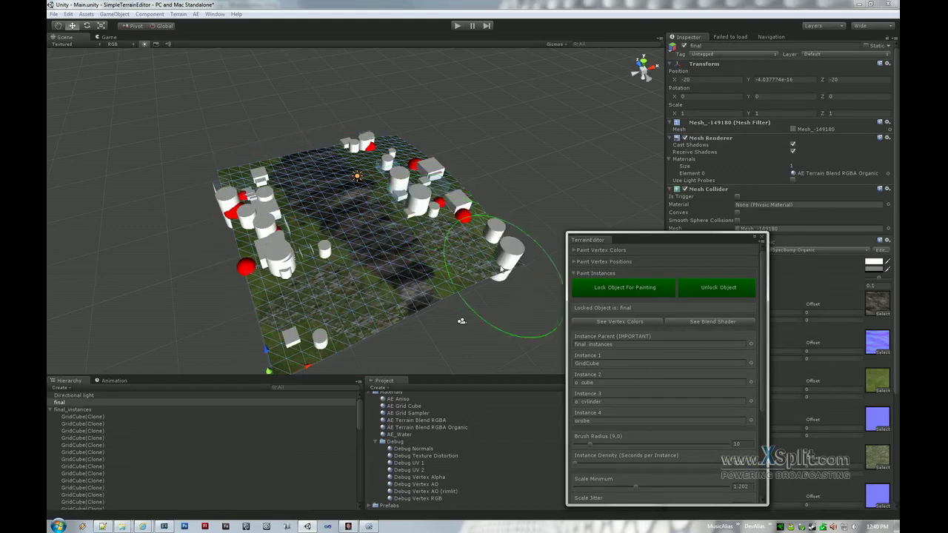
click(738, 296)
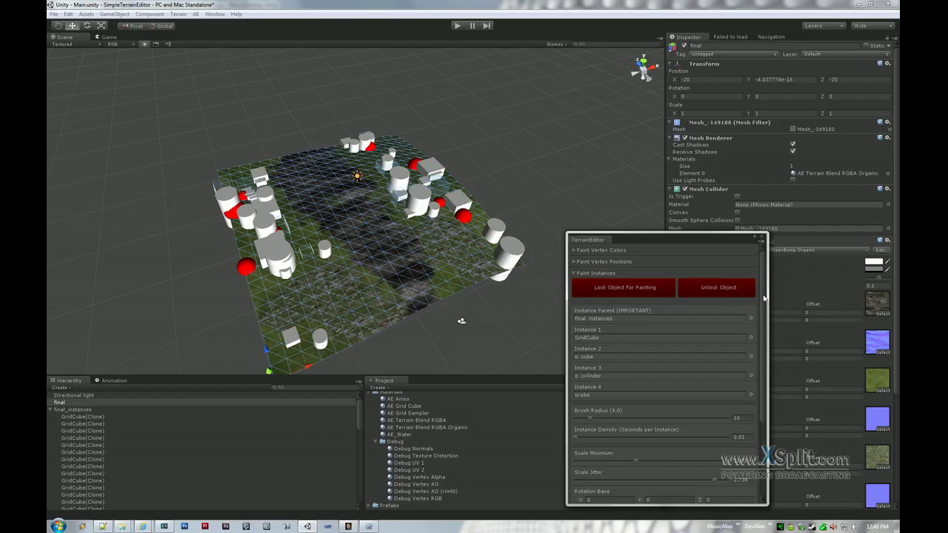
drag(764, 298, 780, 390)
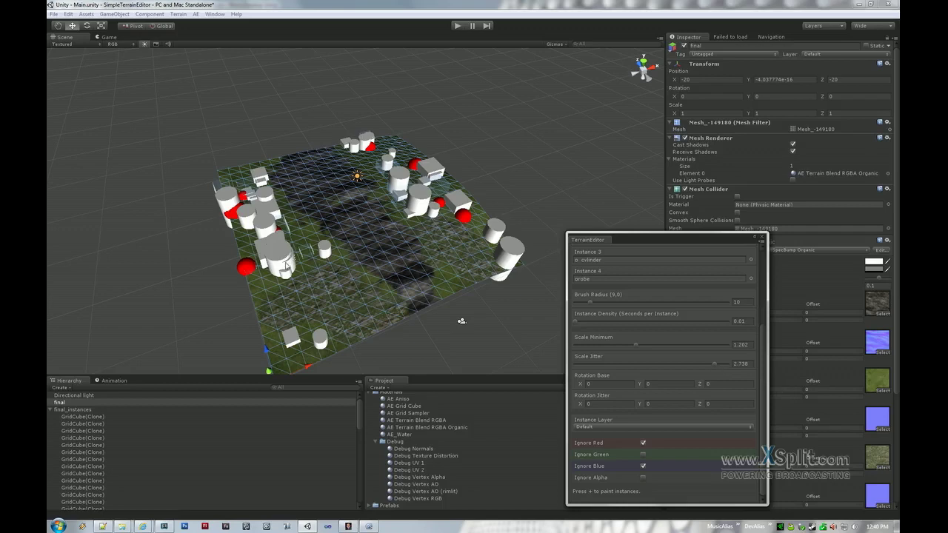
alt+drag(287, 265, 248, 273)
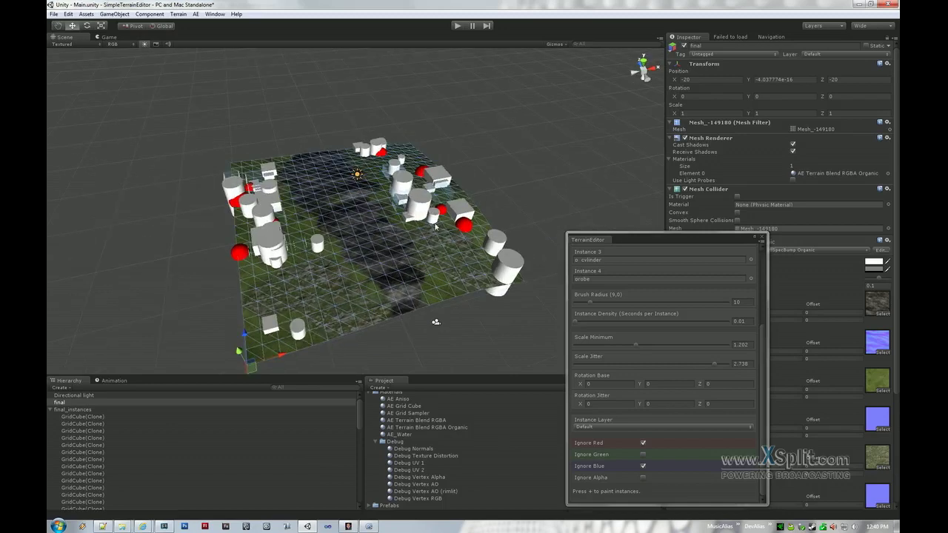
click(765, 377)
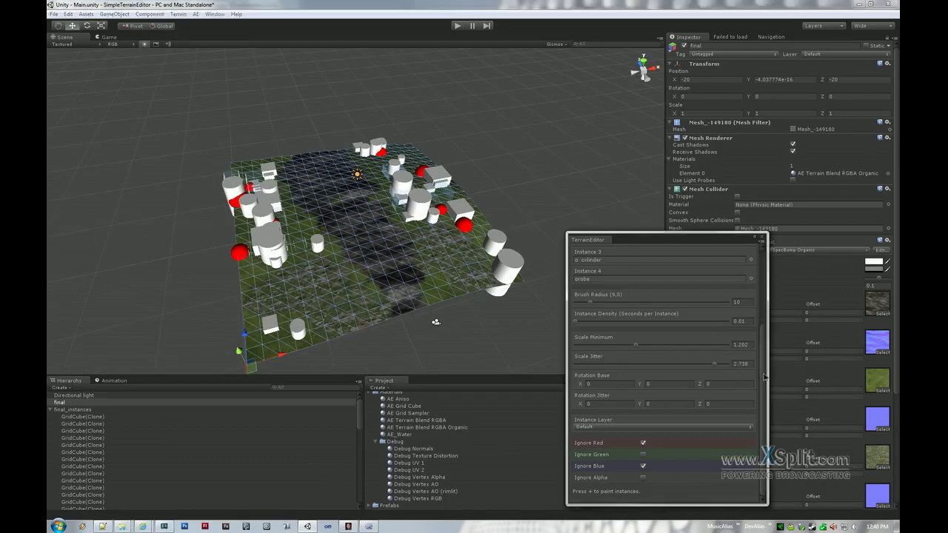
drag(765, 377, 769, 309)
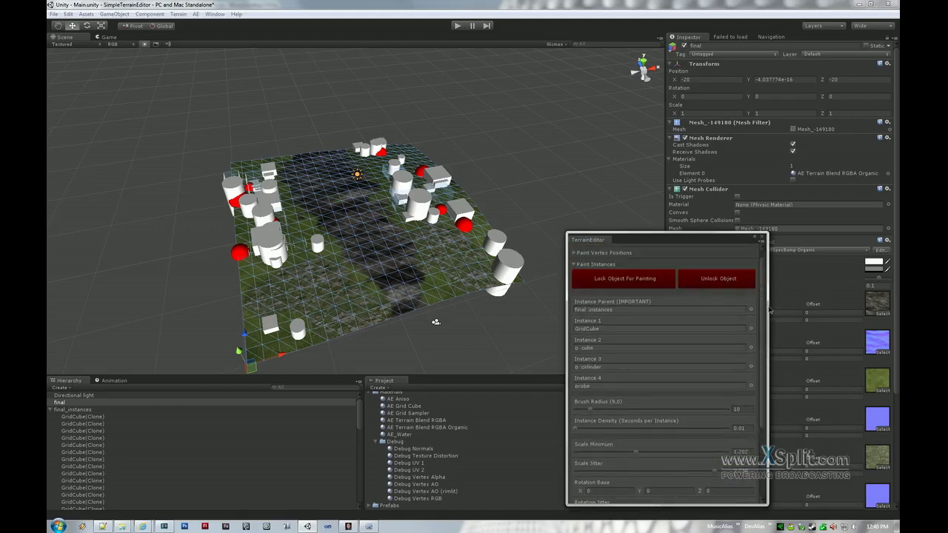